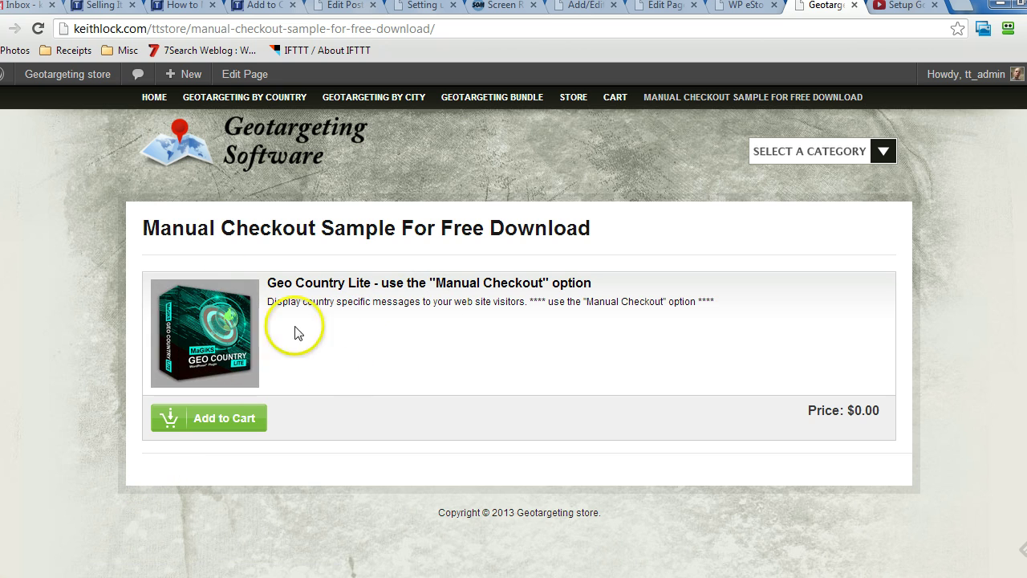
drag(848, 410, 881, 409)
click(520, 382)
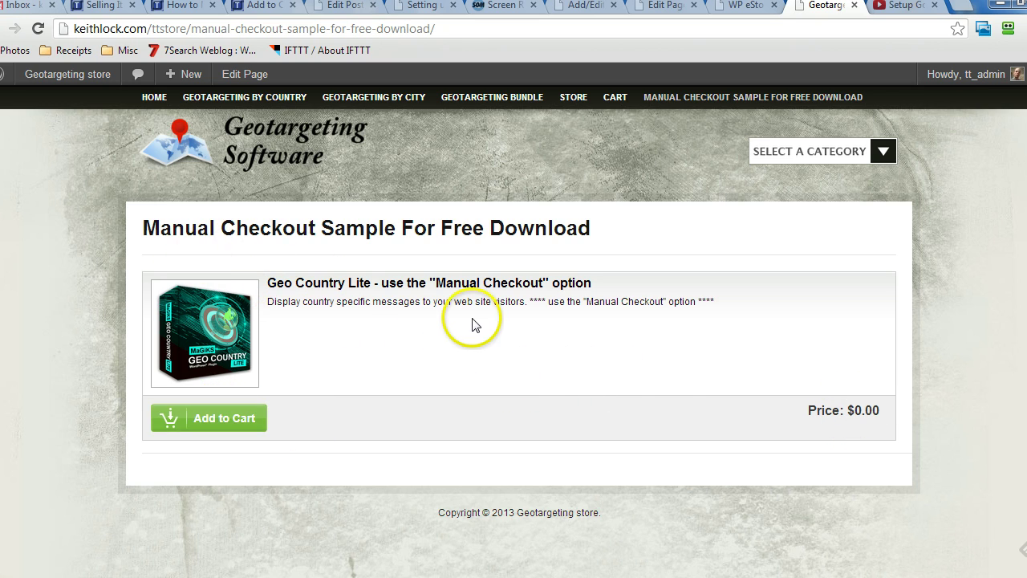
- Switch to the store's admin and open the Payment Gateway Settings of WP eStore
click(738, 8)
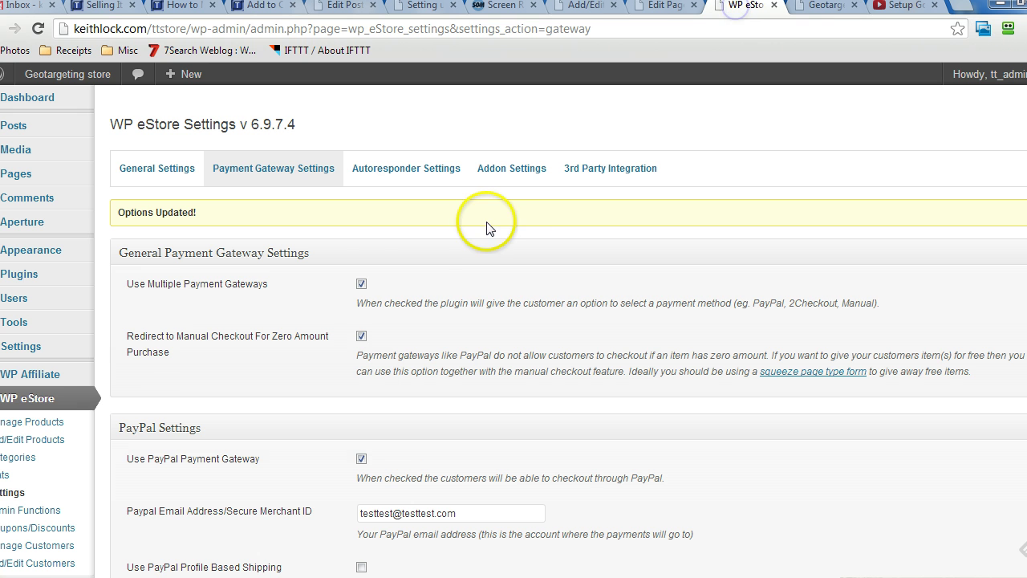
scroll(241, 297, down, 1)
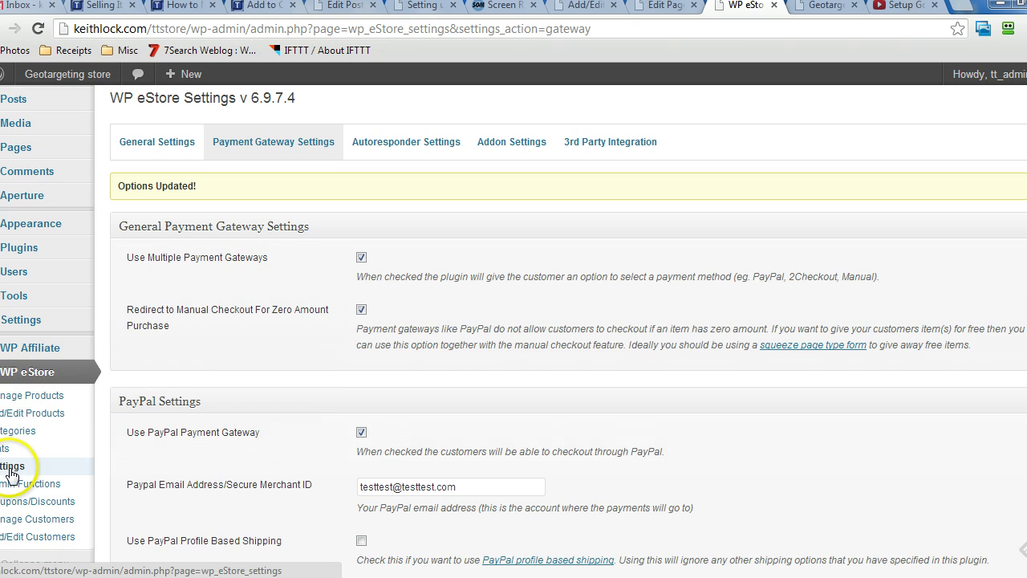
scroll(384, 403, up, 1)
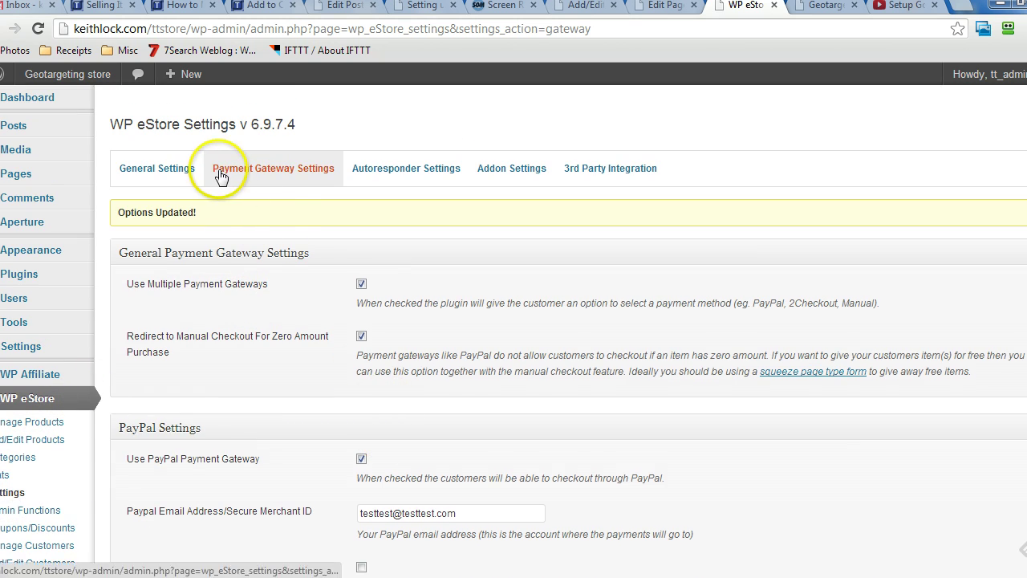
click(286, 171)
scroll(586, 245, down, 1)
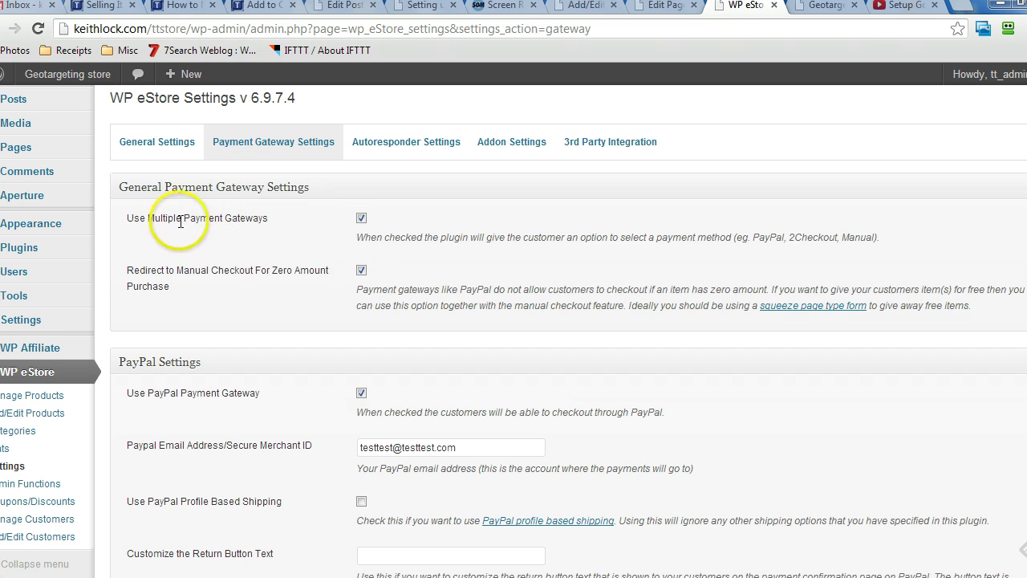
- Examine the multiple payment gateways, zero-amount manual checkout redirect and PayPal gateway options
double_click(361, 393)
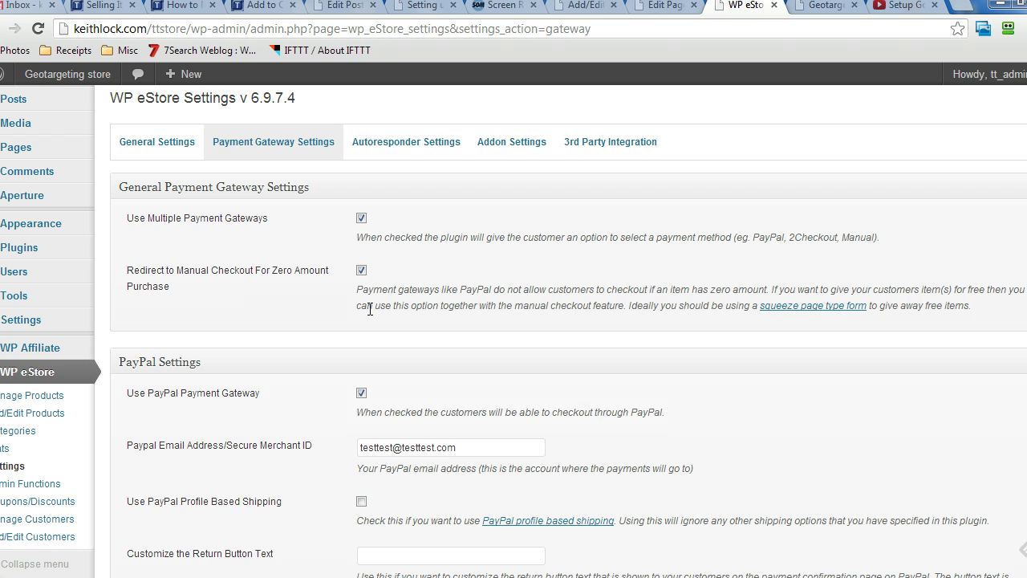
drag(176, 271, 256, 277)
click(256, 277)
click(271, 295)
- Review the Manual / Off-line Checkout settings, including the manual payment option and sending product download links in the email
scroll(271, 302, down, 1)
scroll(270, 303, down, 5)
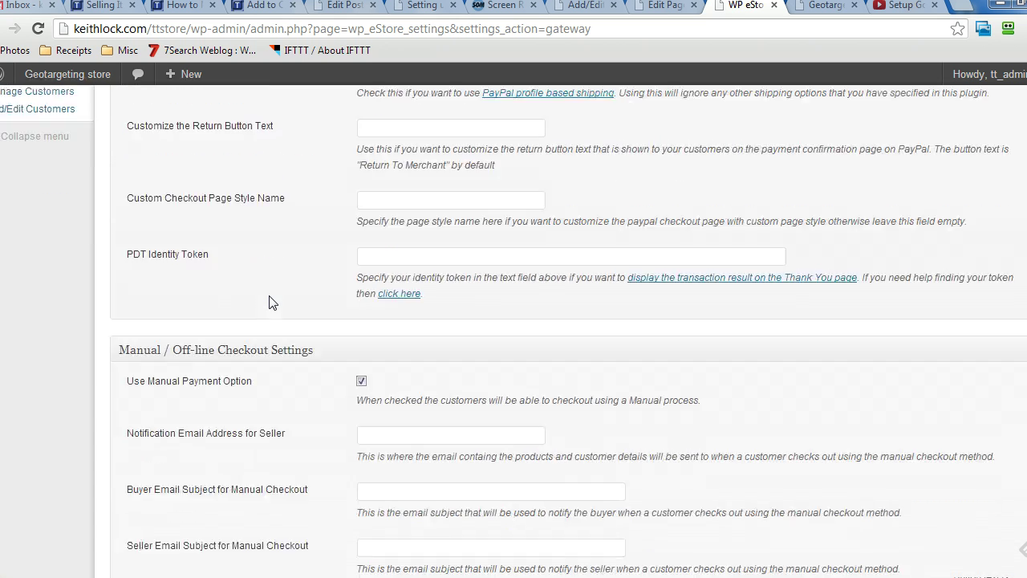
scroll(270, 302, down, 1)
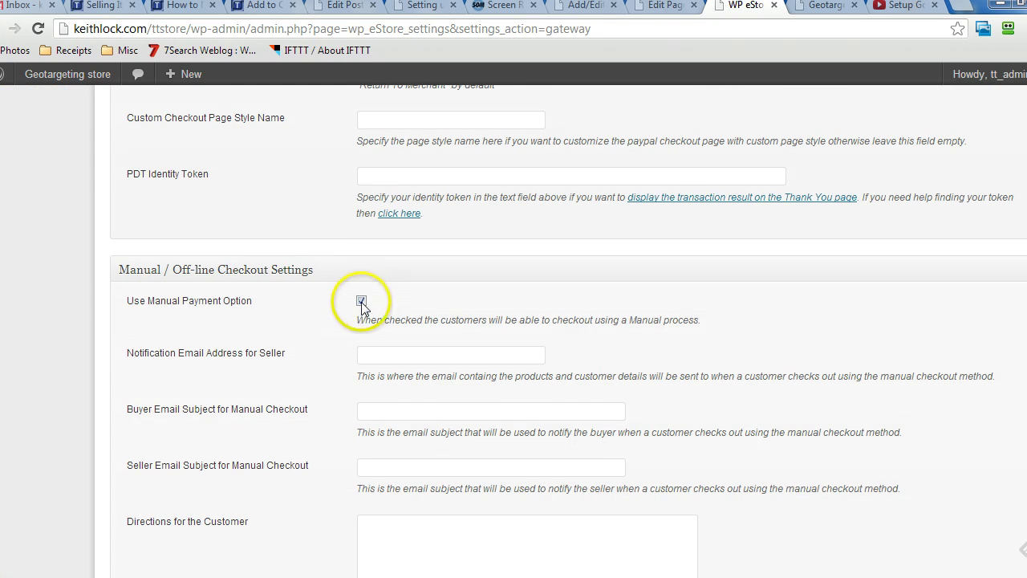
scroll(274, 343, down, 2)
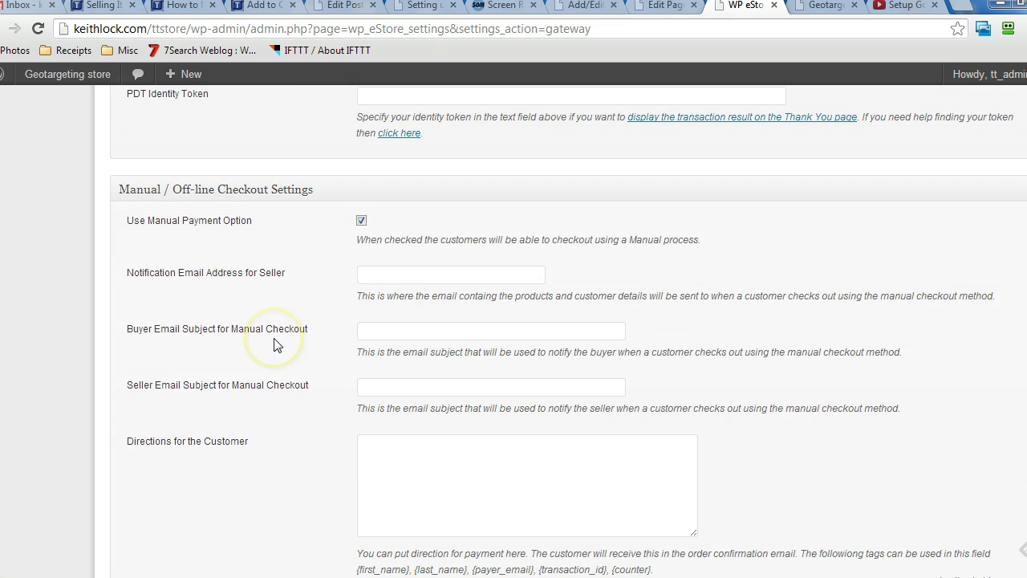
scroll(273, 343, down, 1)
scroll(274, 343, up, 1)
scroll(273, 343, down, 1)
scroll(274, 343, down, 1)
scroll(274, 343, down, 3)
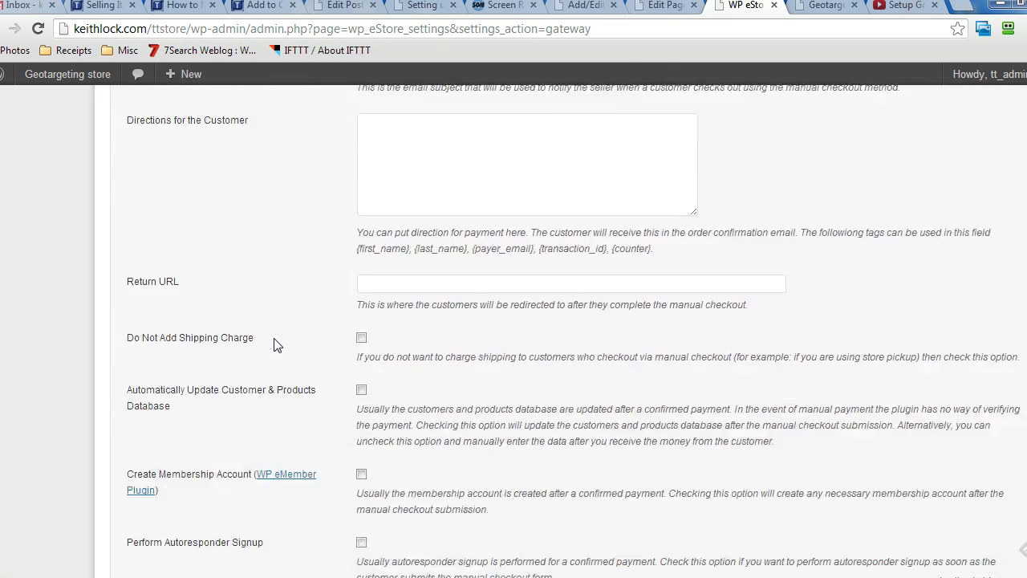
scroll(273, 343, down, 3)
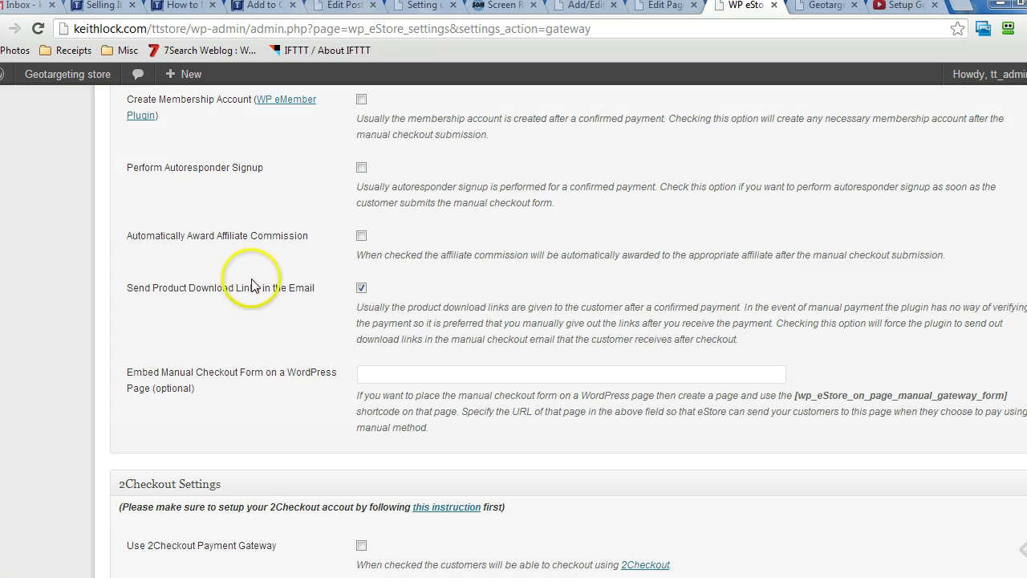
scroll(245, 293, down, 1)
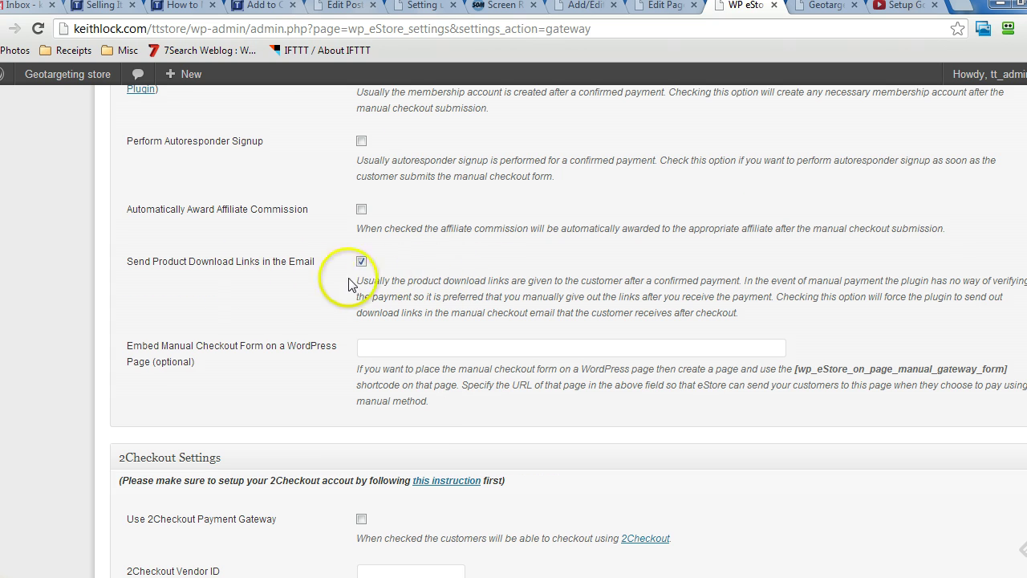
scroll(305, 291, down, 3)
scroll(305, 291, down, 3)
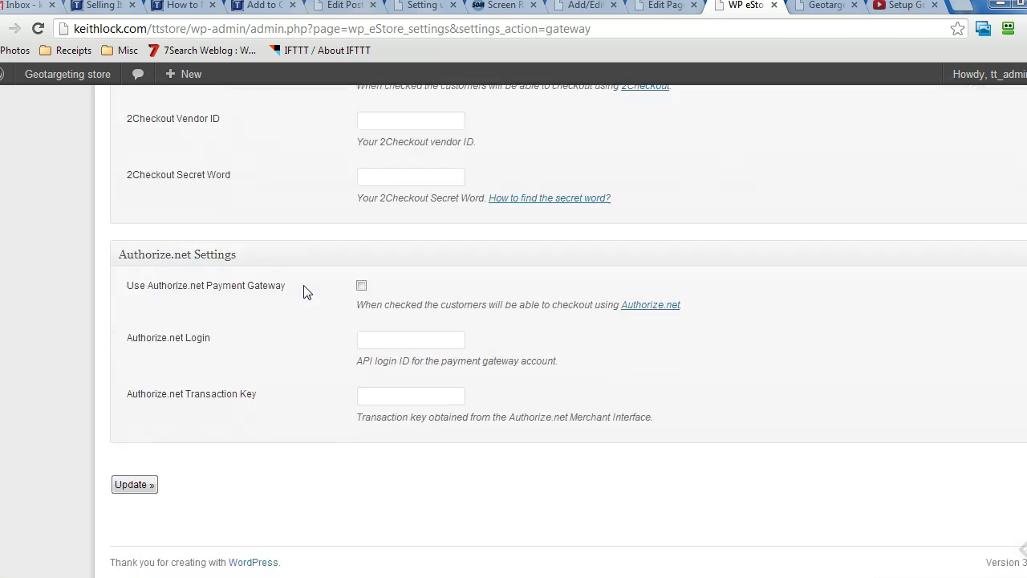
scroll(701, 391, up, 2)
scroll(701, 391, up, 3)
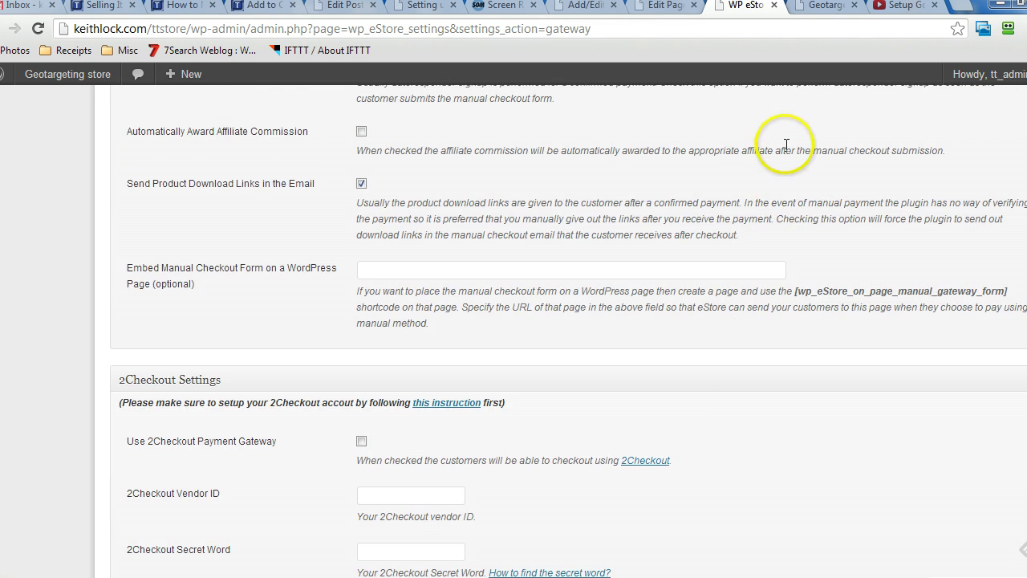
- On the manual checkout sample page, add Geo Country Lite to the cart and proceed to checkout with the Manual payment method
click(826, 6)
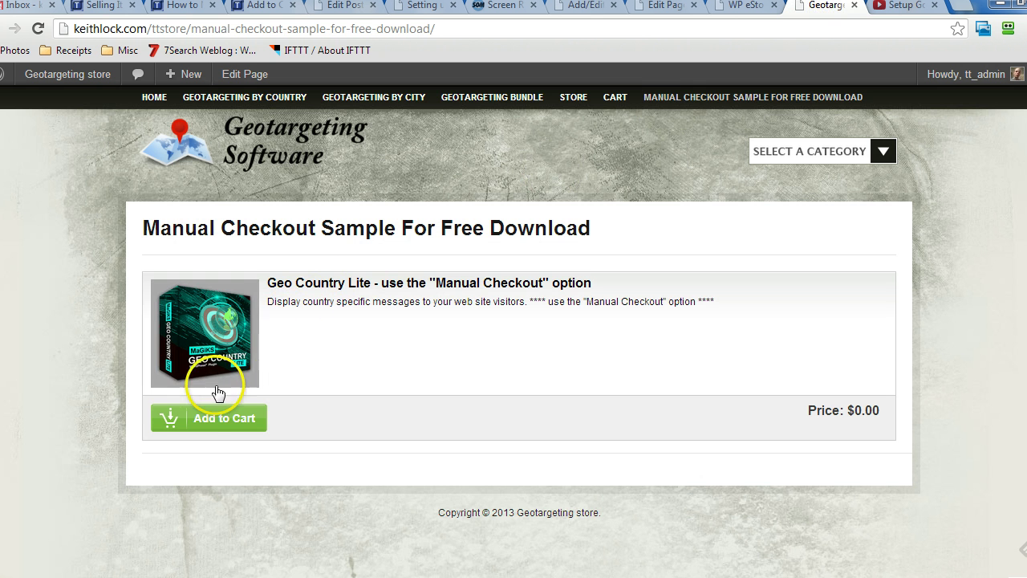
click(205, 417)
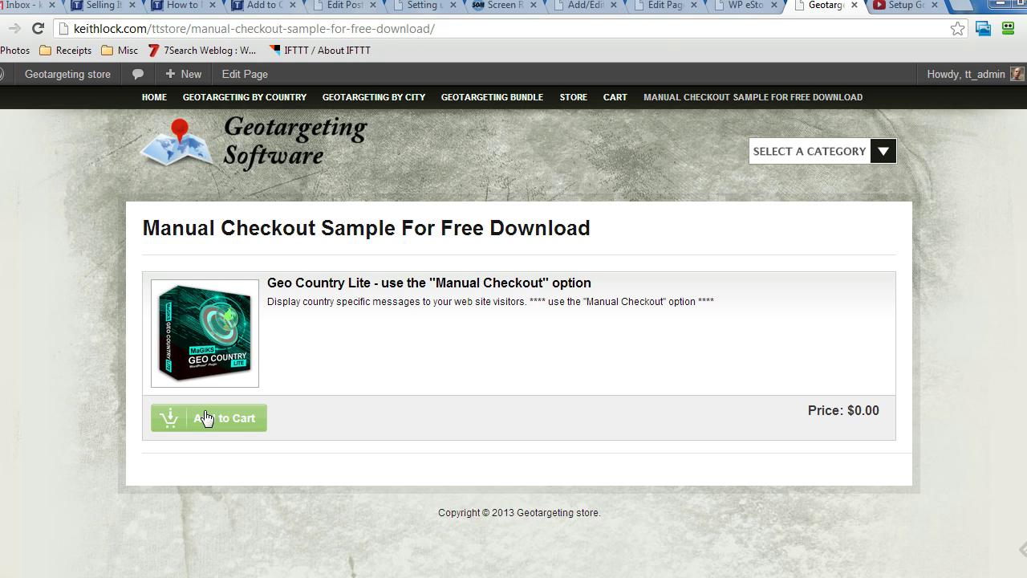
click(204, 419)
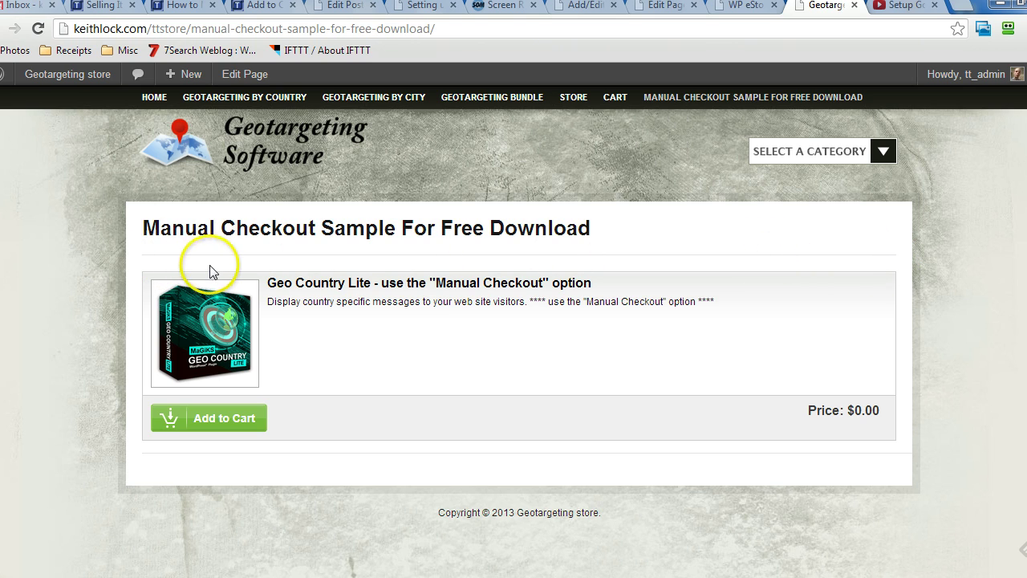
click(225, 421)
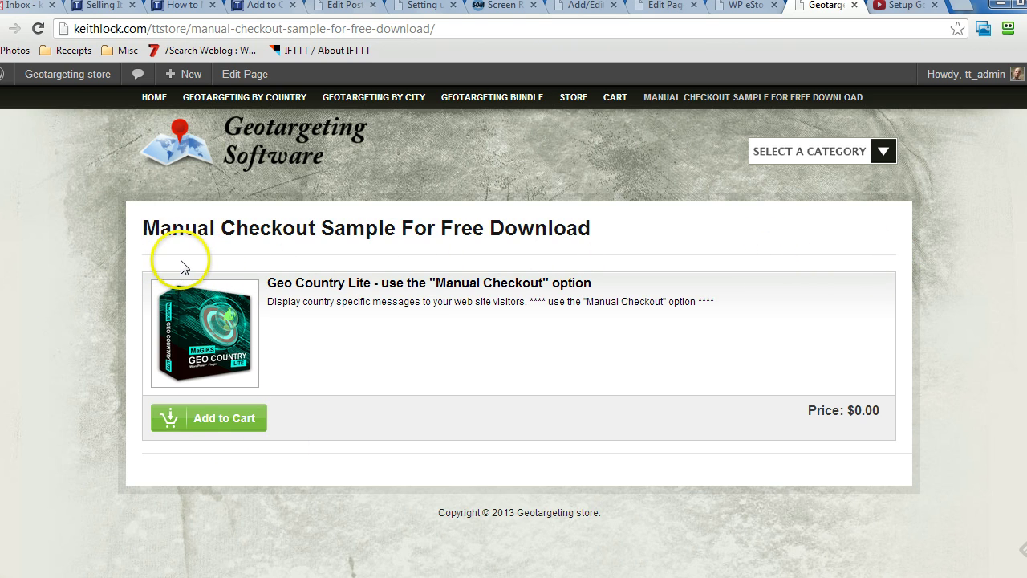
click(210, 419)
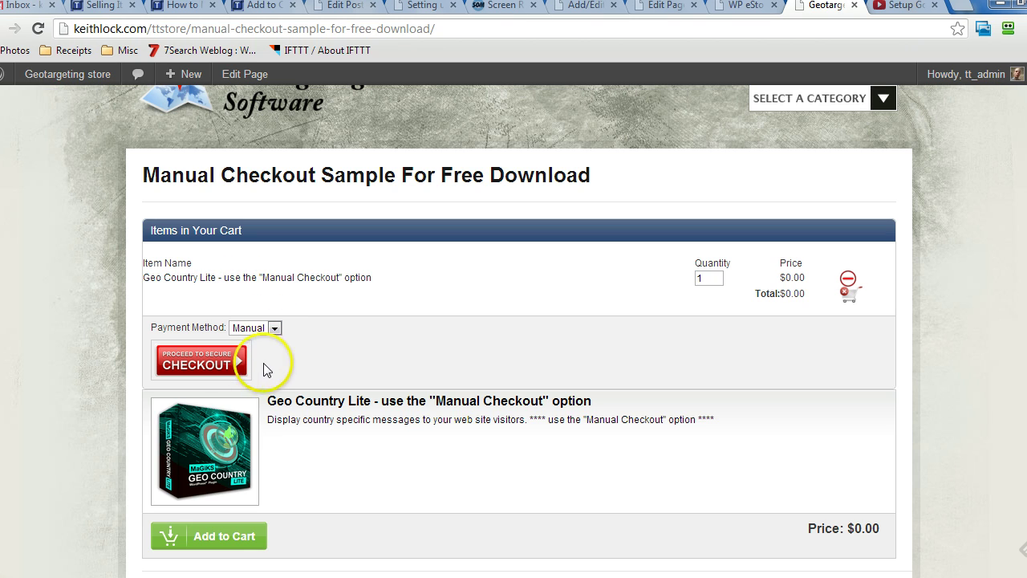
click(204, 366)
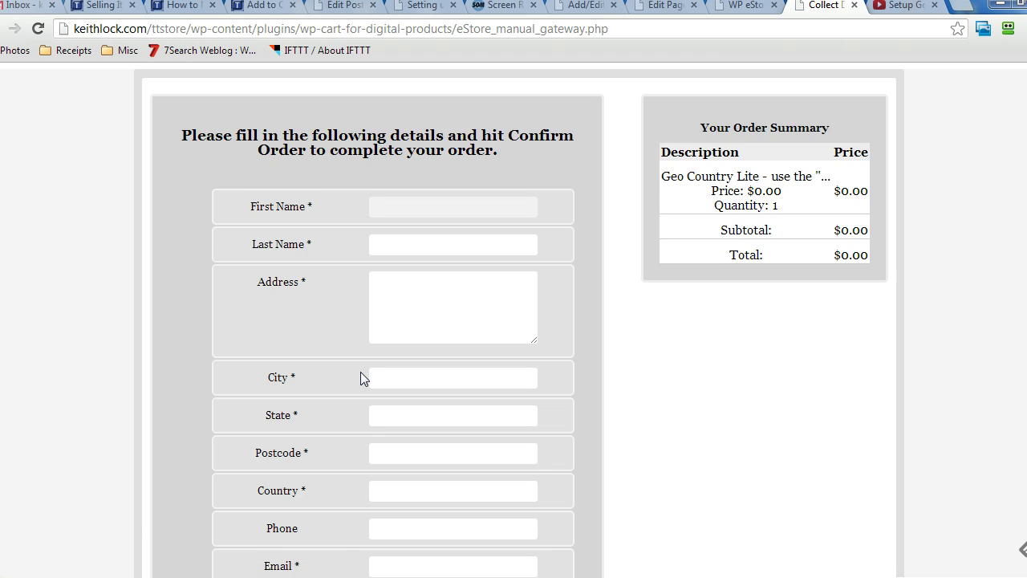
- Examine the customer detail fields of the manual checkout form down to the order confirmation
scroll(325, 373, down, 1)
scroll(323, 369, down, 3)
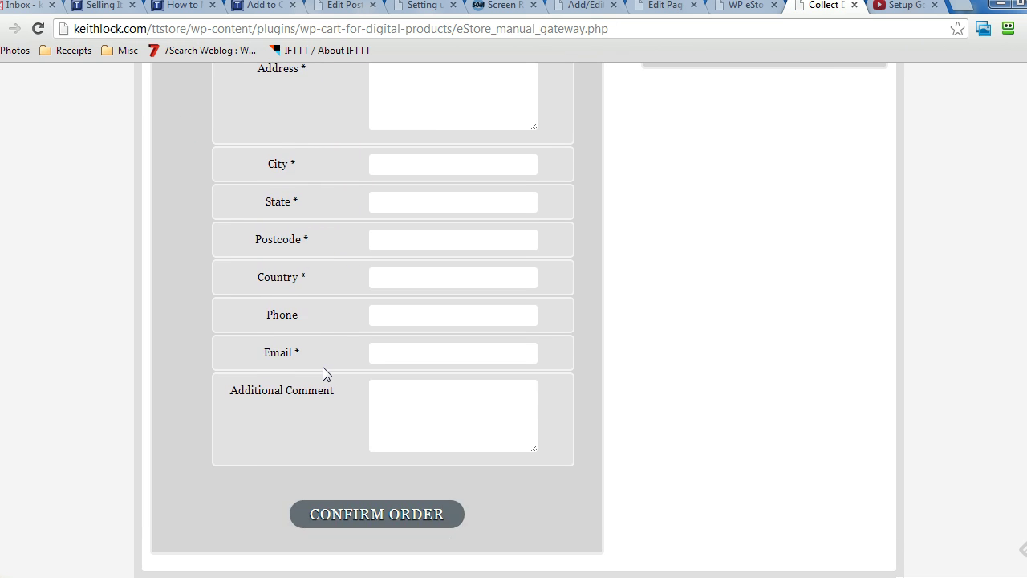
scroll(323, 368, up, 4)
scroll(322, 366, up, 1)
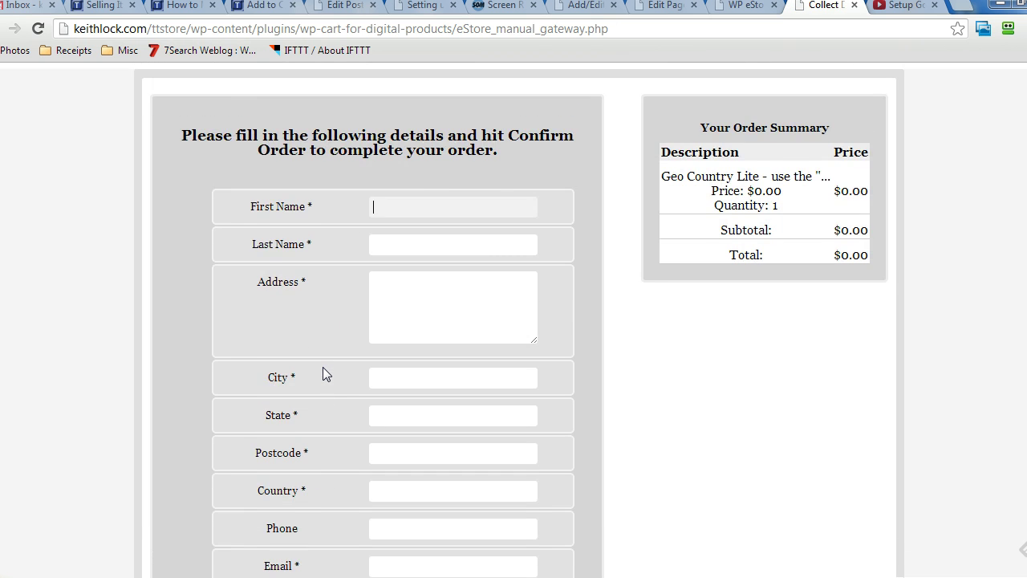
scroll(323, 367, down, 4)
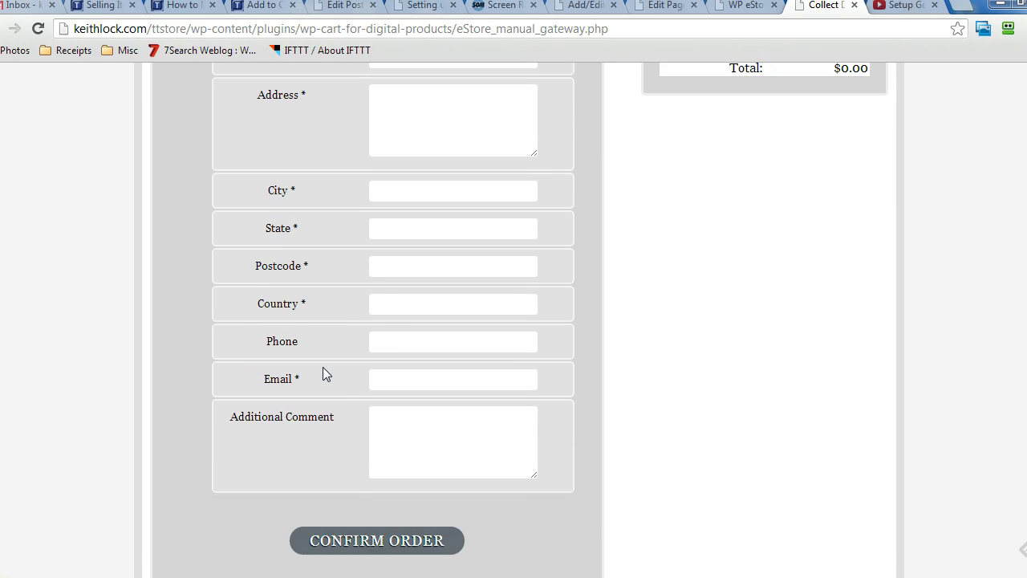
scroll(323, 373, down, 1)
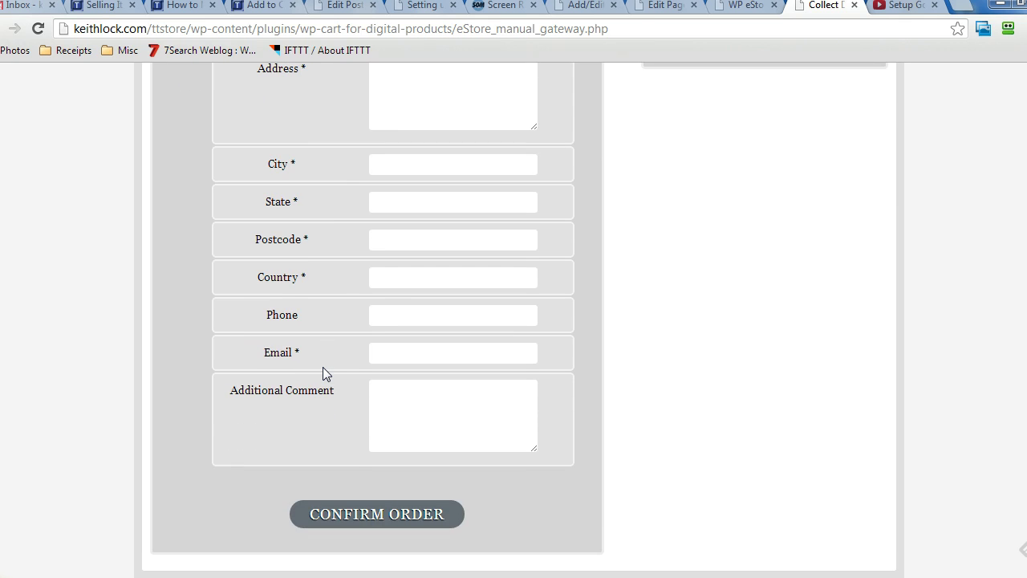